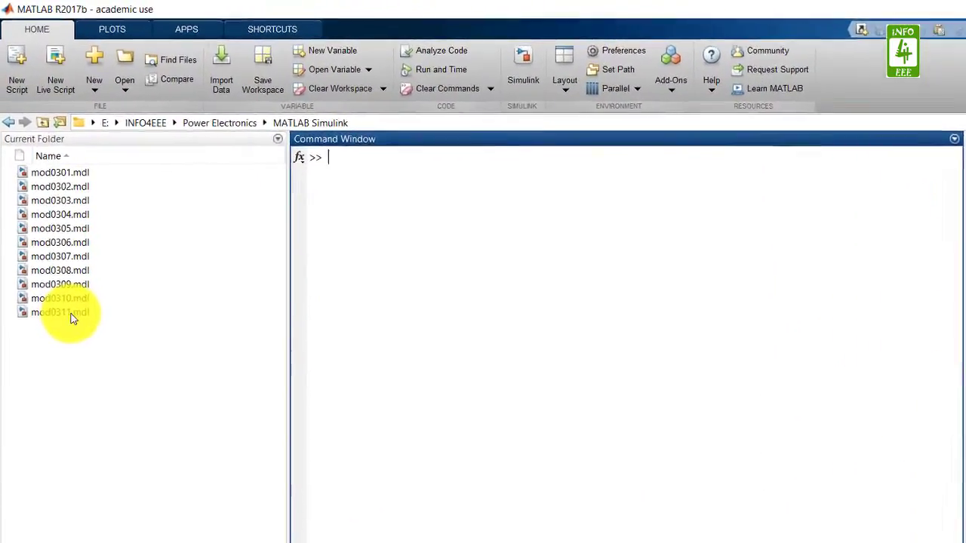
# Open the mod0311 model and save a copy as mod0312 in Simulink Models (*.mdl) format.
pyautogui.click(61, 287)
pyautogui.doubleClick(68, 382)
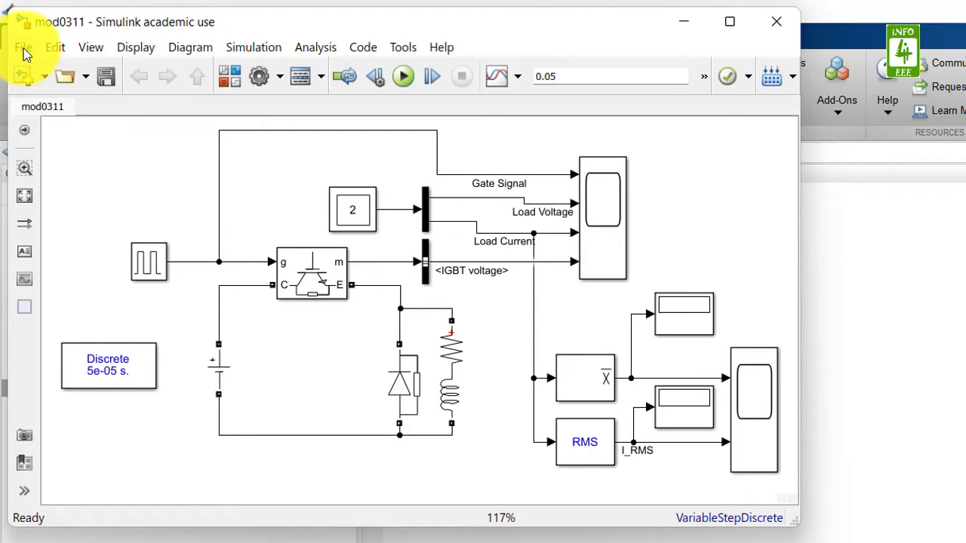
pyautogui.click(23, 48)
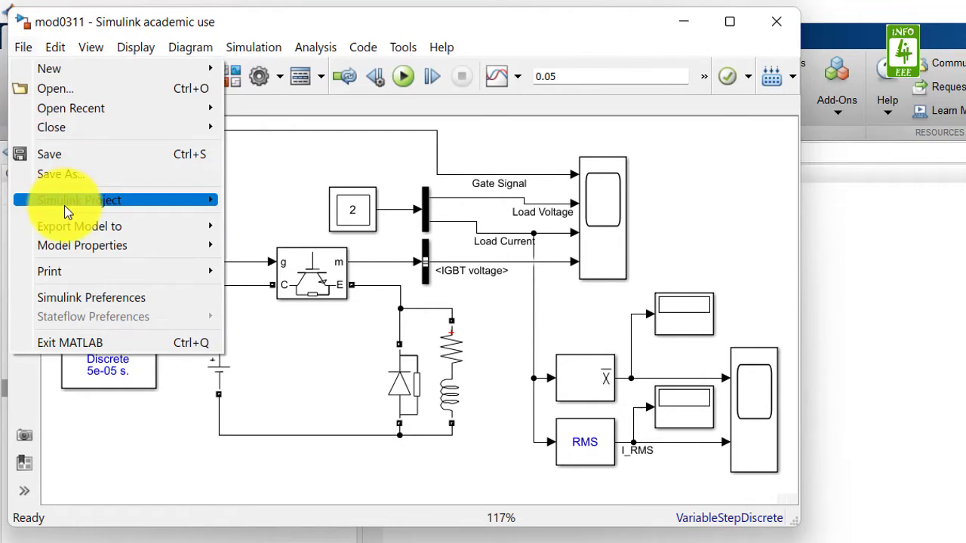
pyautogui.click(108, 172)
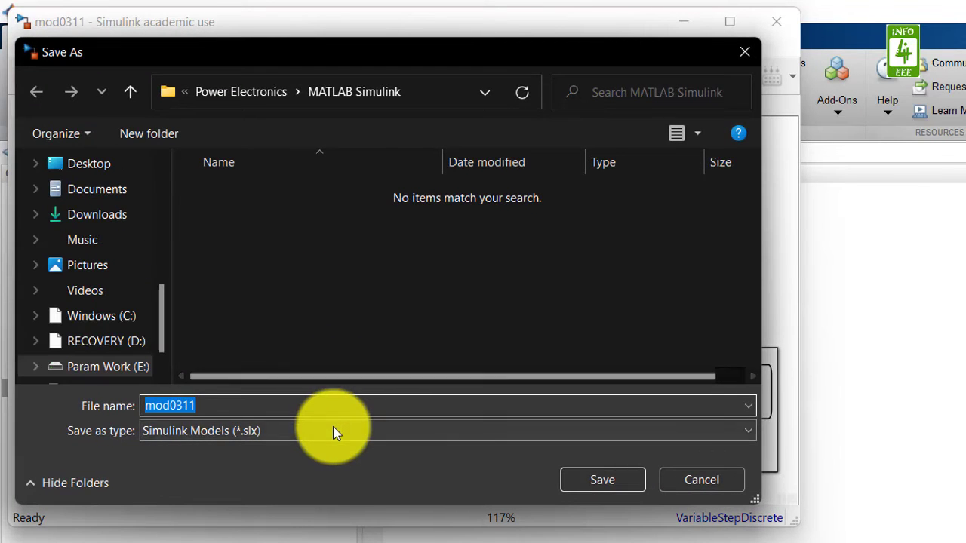
pyautogui.click(333, 426)
pyautogui.click(328, 468)
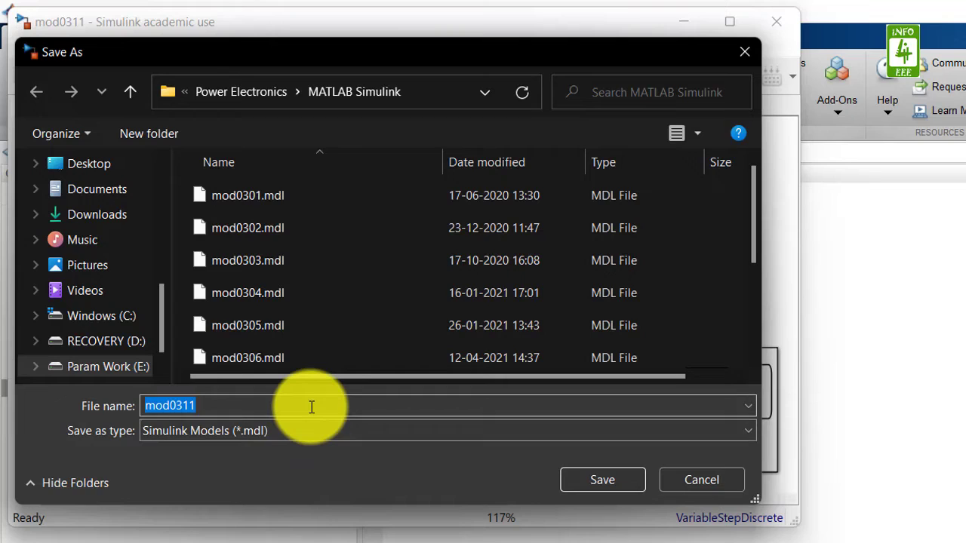
pyautogui.click(311, 407)
pyautogui.press('BackSpace')
pyautogui.write('2')
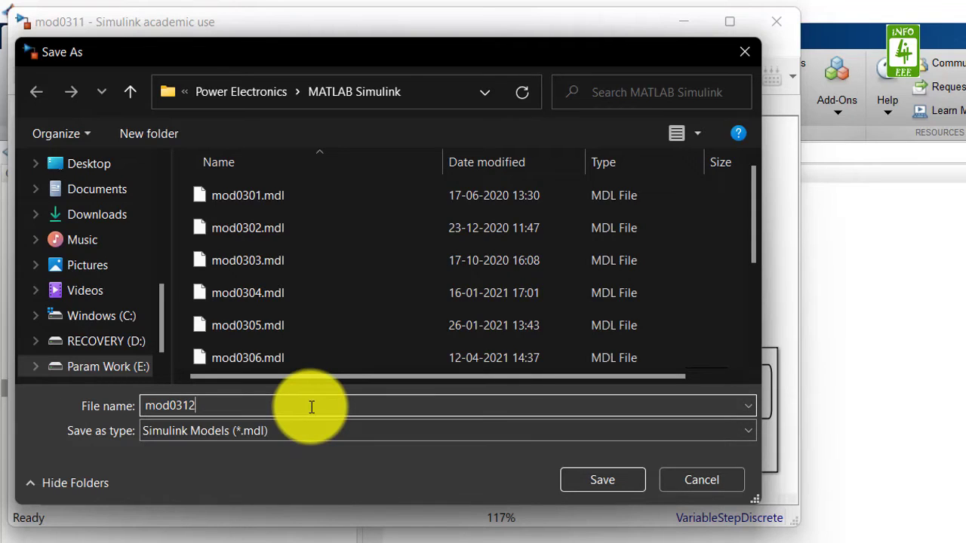
pyautogui.click(614, 476)
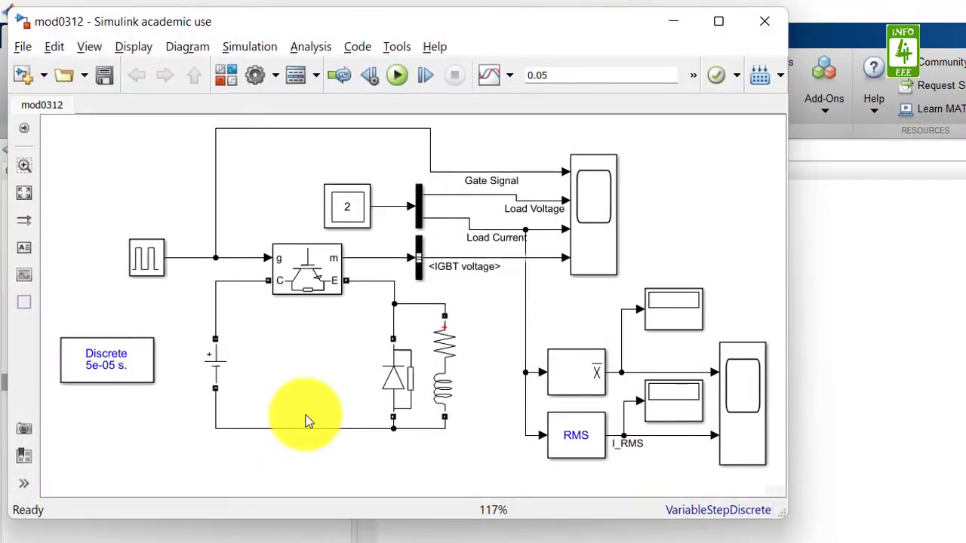
# Check the powergui solver settings and close them without changes.
pyautogui.click(120, 366)
pyautogui.doubleClick(85, 299)
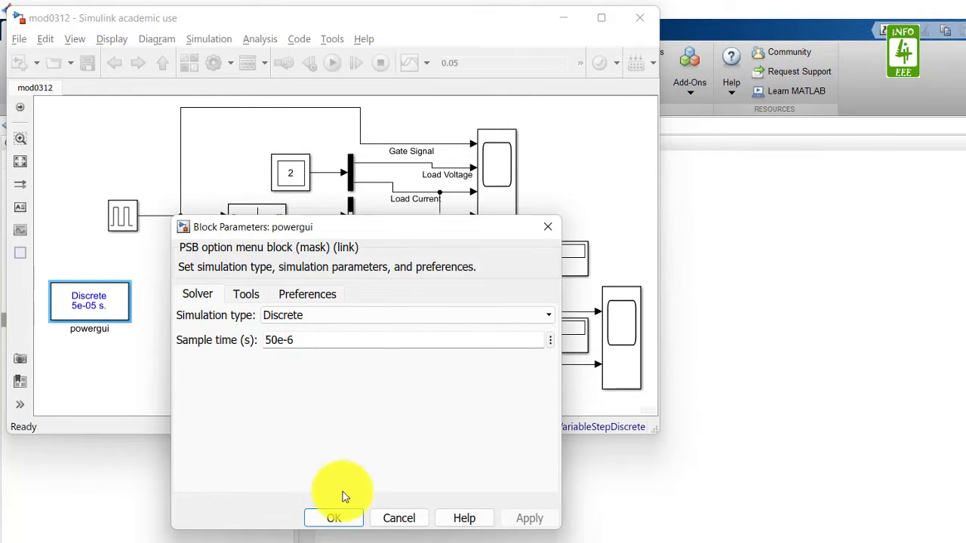
pyautogui.click(333, 519)
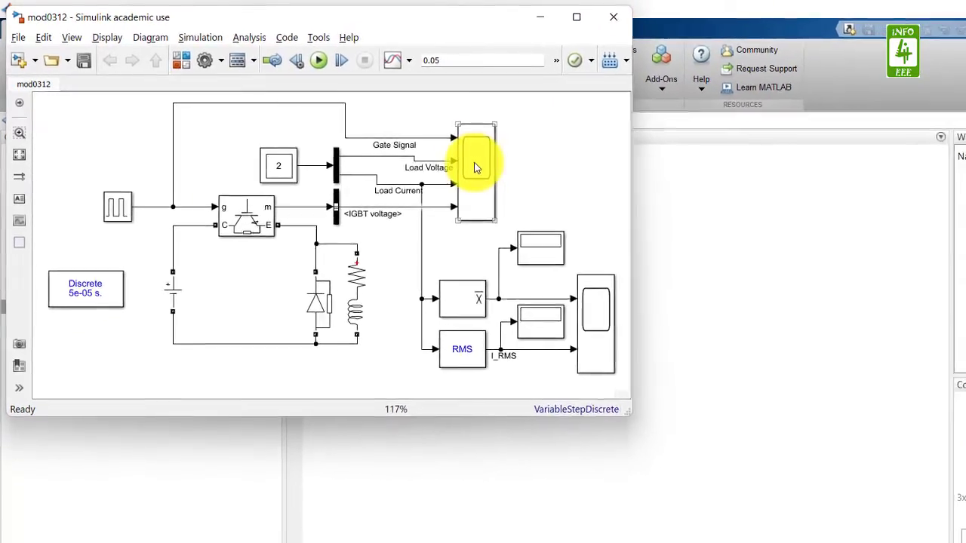
# Open the gate, voltage and current Scope and run the simulation.
pyautogui.click(487, 165)
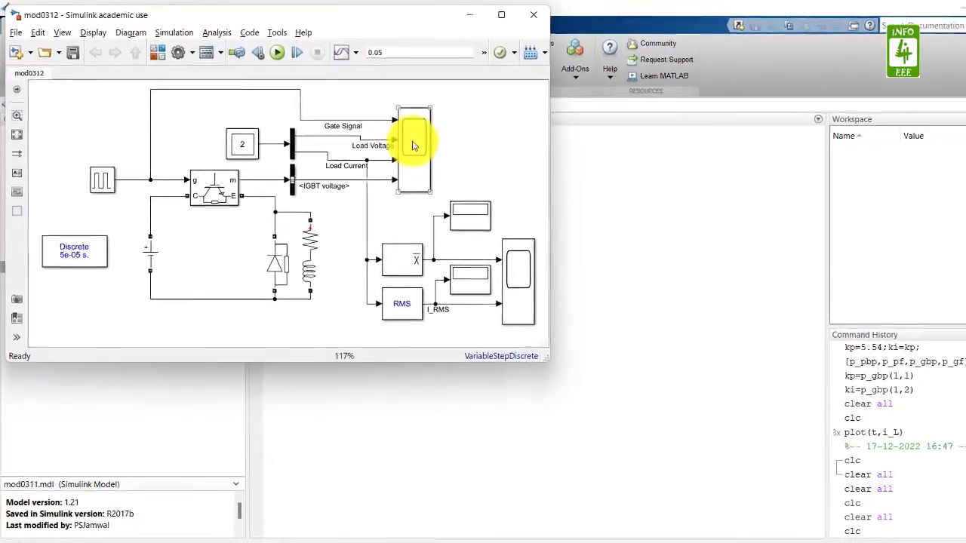
pyautogui.doubleClick(414, 146)
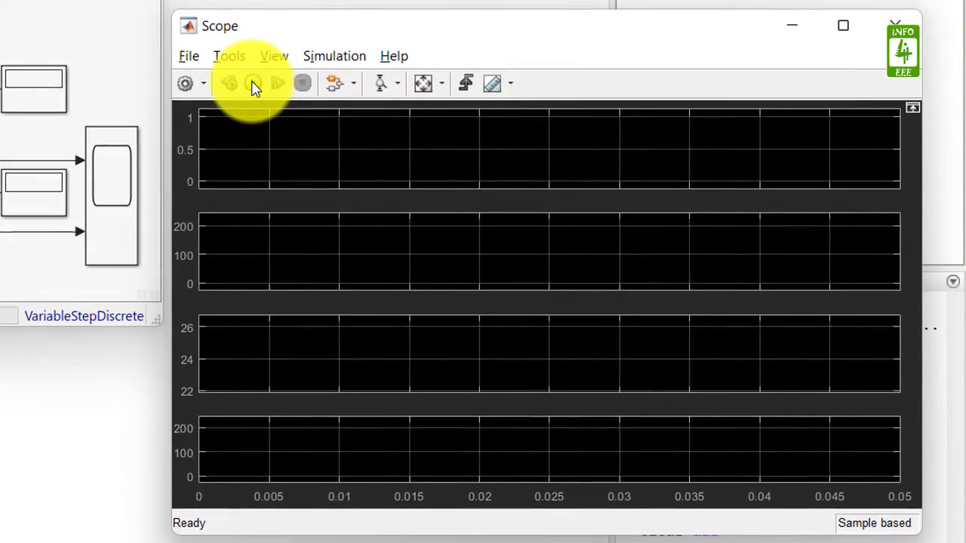
pyautogui.click(259, 87)
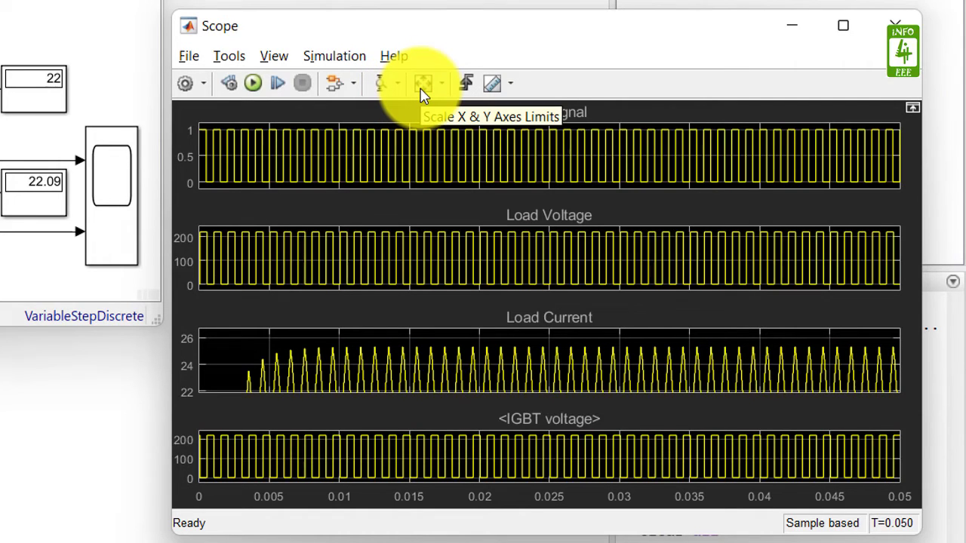
# Autoscale the Scope and zoom into Load Current between about 0.021 and 0.03 s.
pyautogui.click(422, 83)
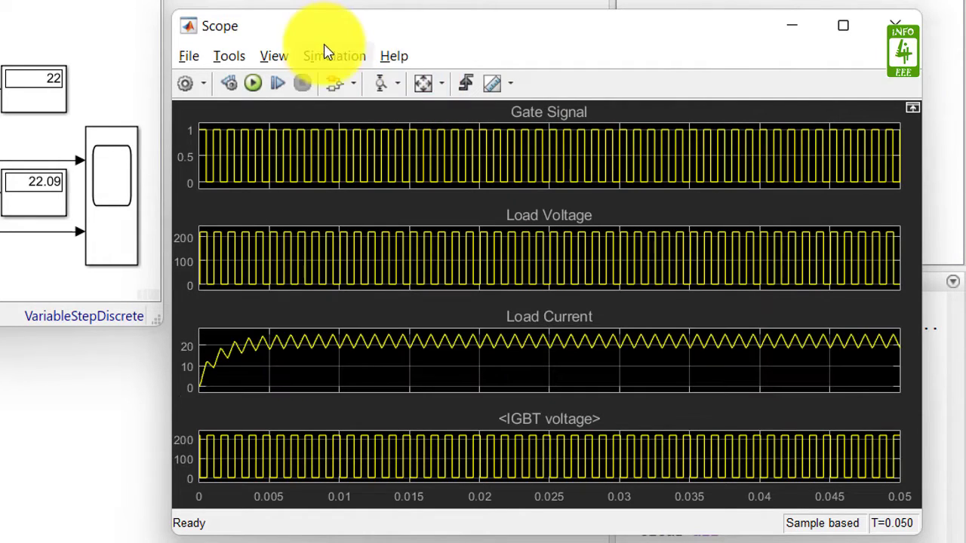
pyautogui.click(398, 83)
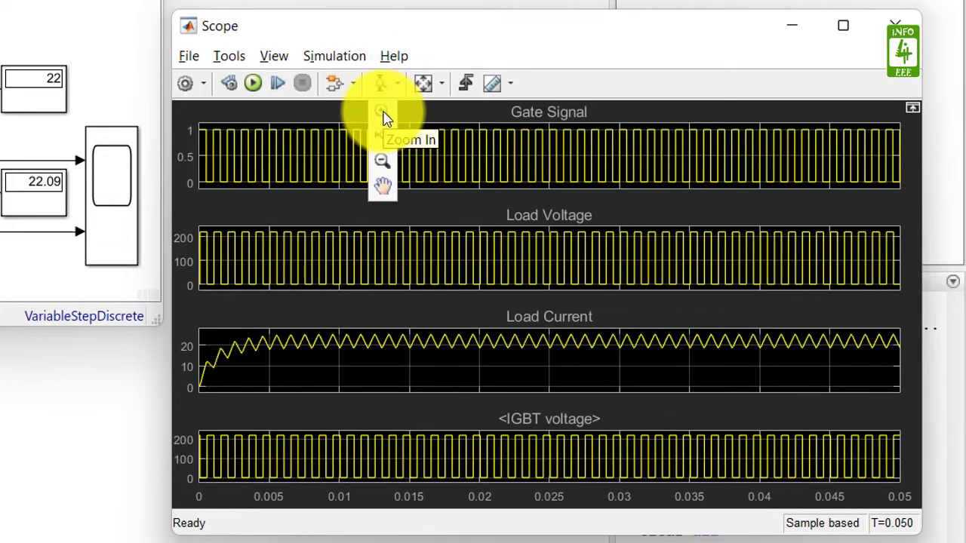
pyautogui.click(382, 112)
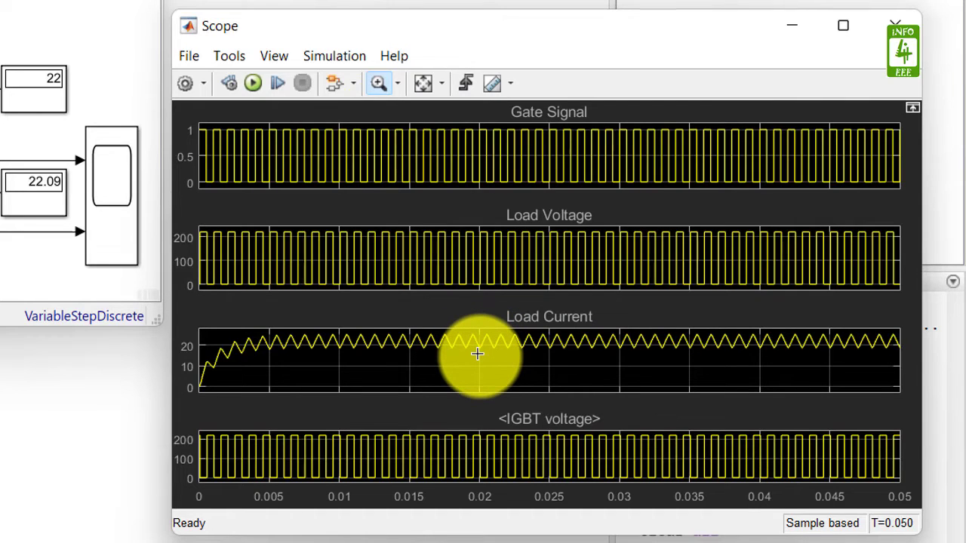
pyautogui.moveTo(479, 353); pyautogui.dragTo(620, 325)
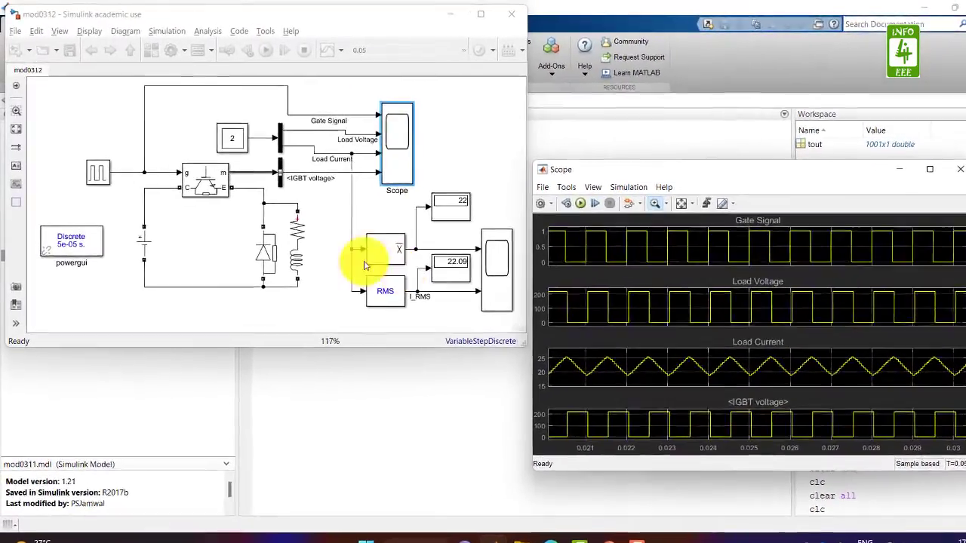
pyautogui.click(78, 246)
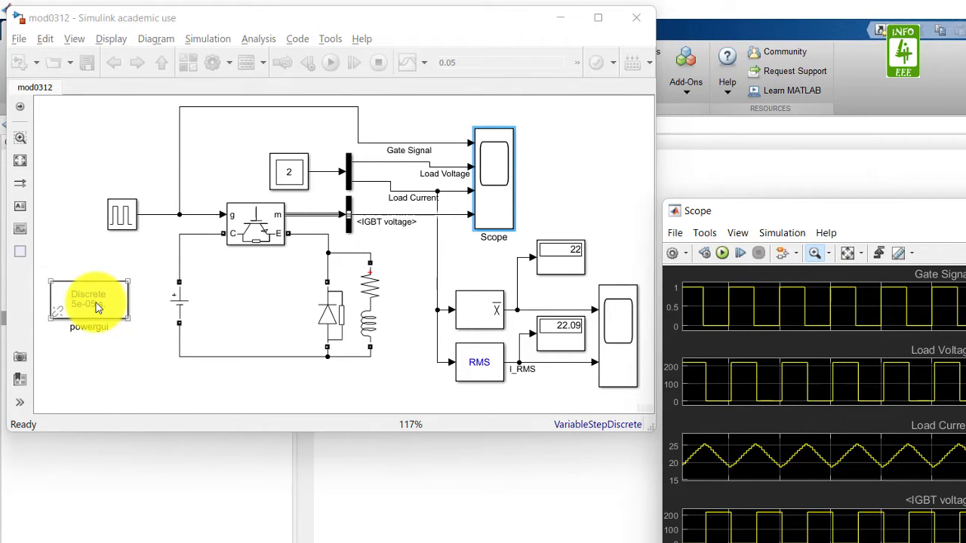
pyautogui.doubleClick(96, 303)
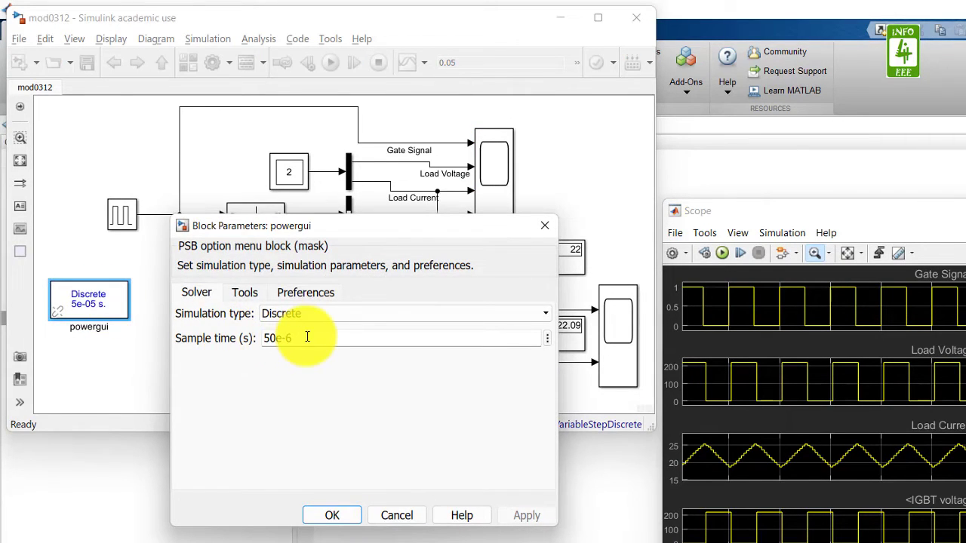
pyautogui.press('BackSpace')
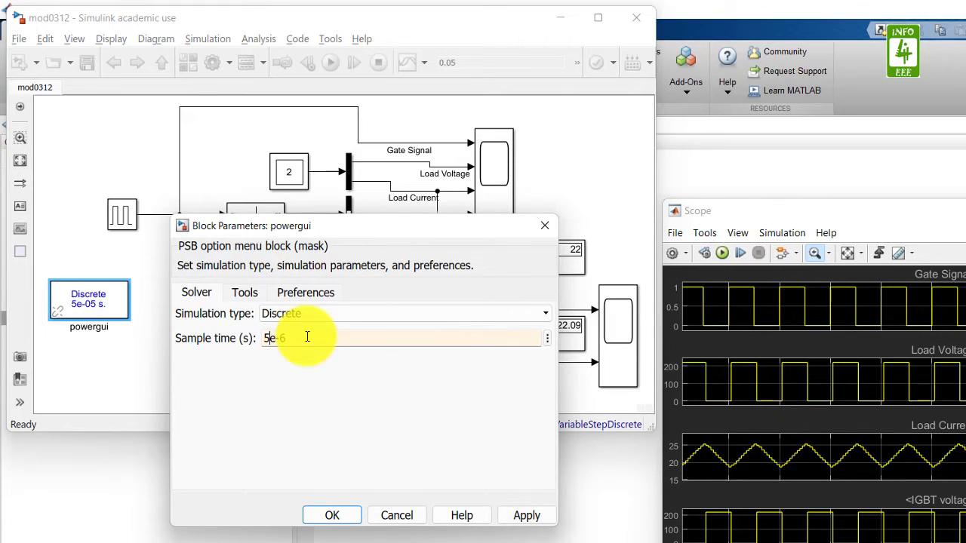
pyautogui.click(332, 516)
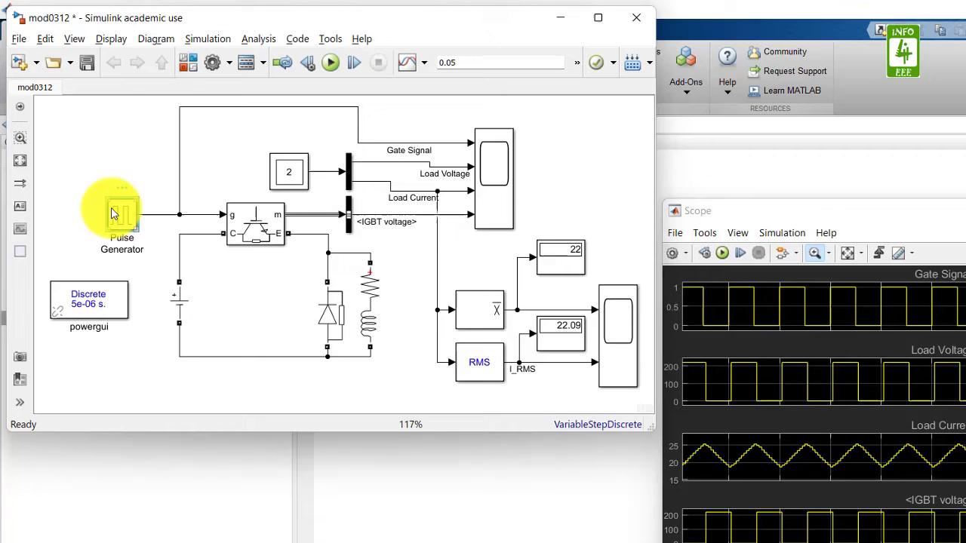
pyautogui.doubleClick(111, 214)
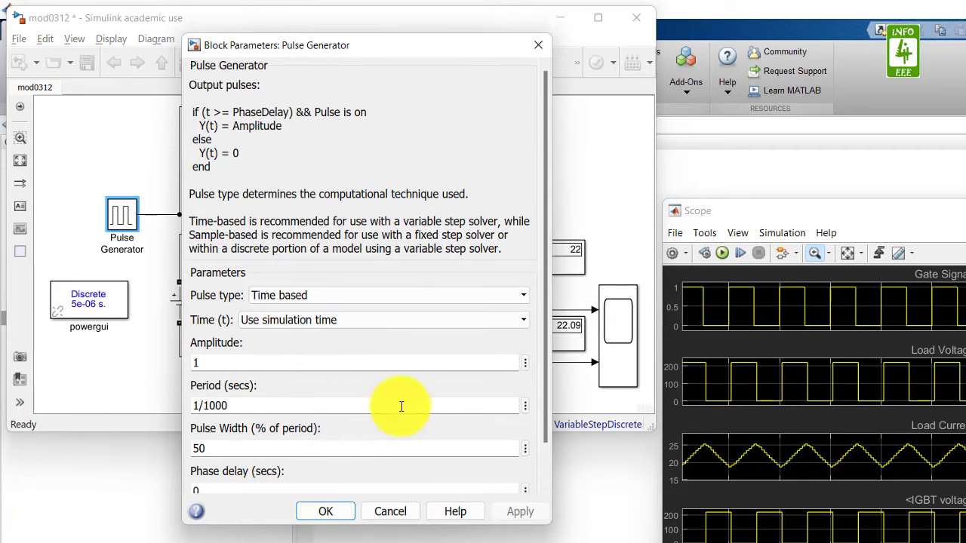
pyautogui.scroll(-1, 539, 388)
pyautogui.click(332, 513)
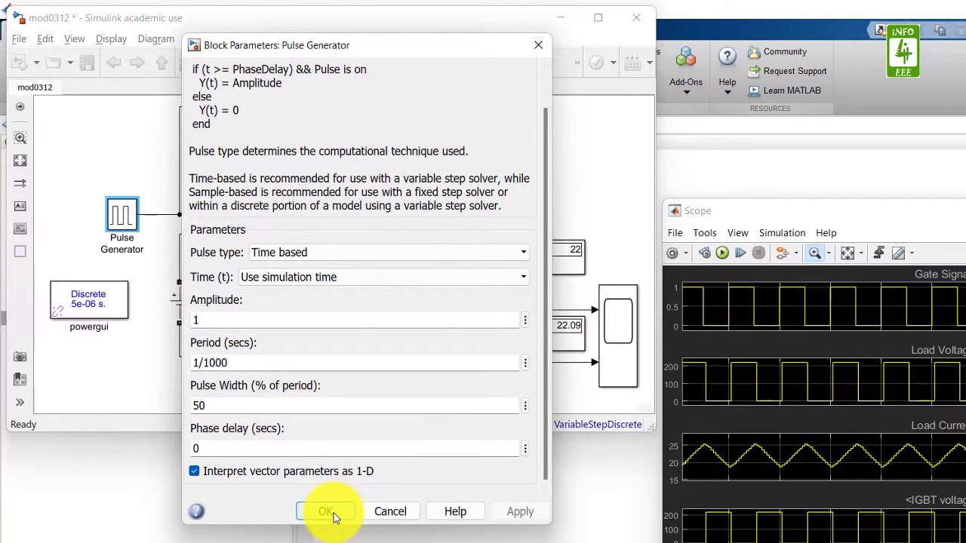
pyautogui.doubleClick(179, 302)
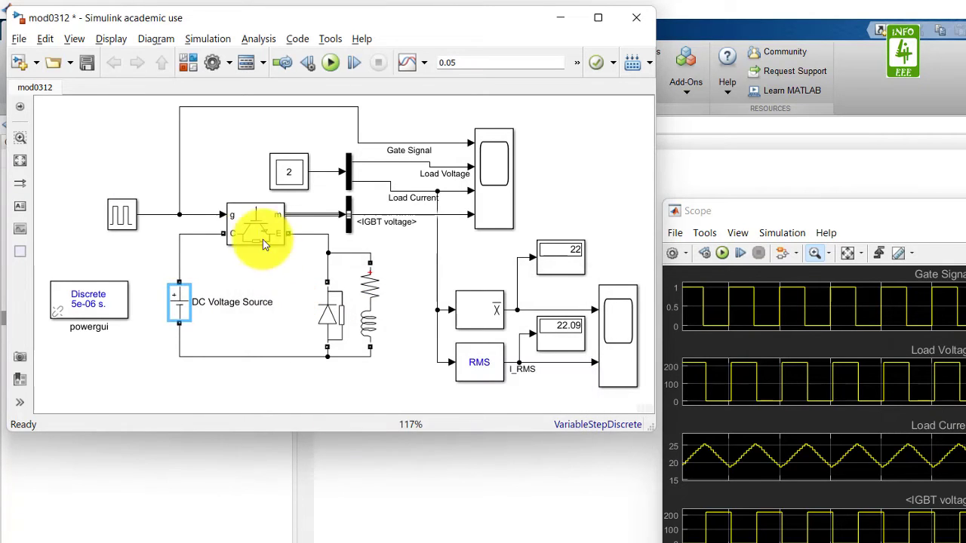
pyautogui.click(257, 226)
pyautogui.doubleClick(257, 226)
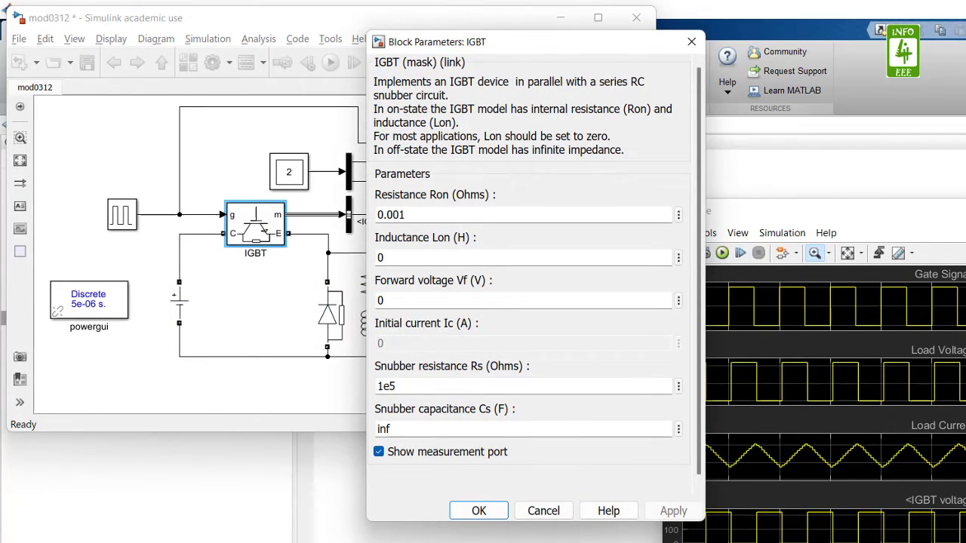
pyautogui.click(479, 511)
pyautogui.click(286, 175)
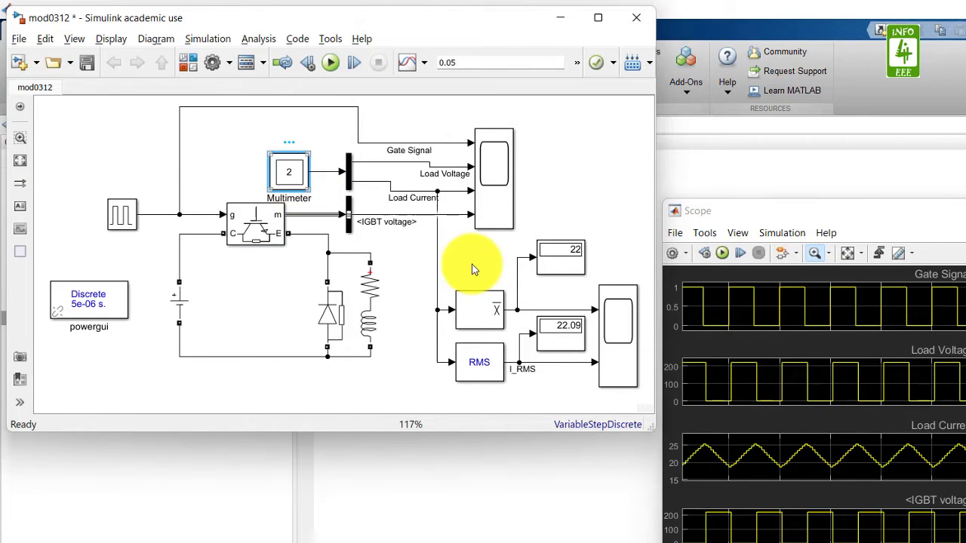
pyautogui.doubleClick(289, 175)
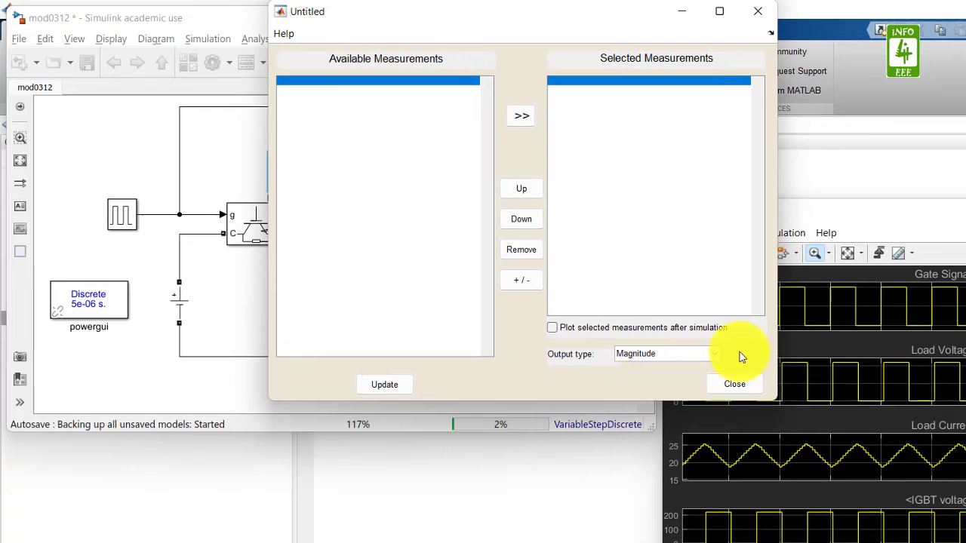
pyautogui.click(735, 383)
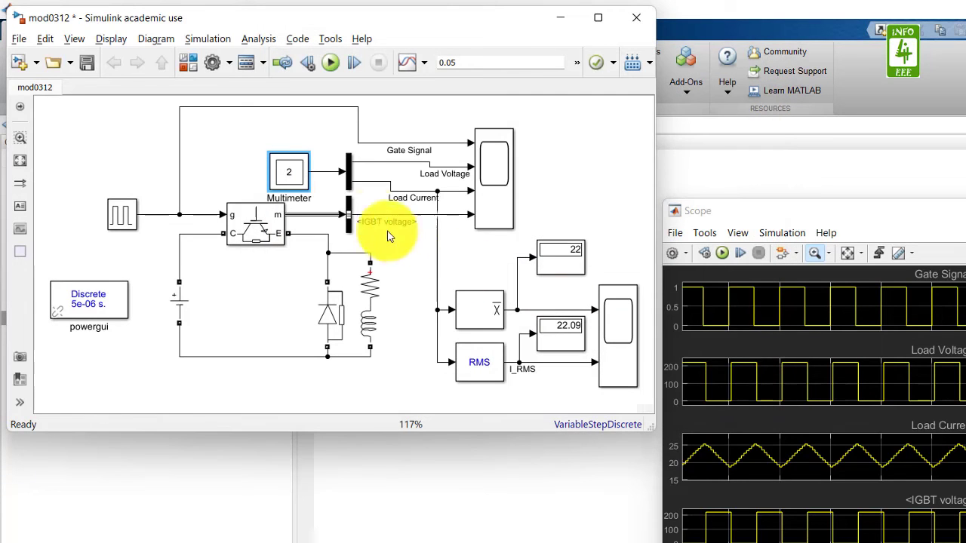
pyautogui.doubleClick(350, 181)
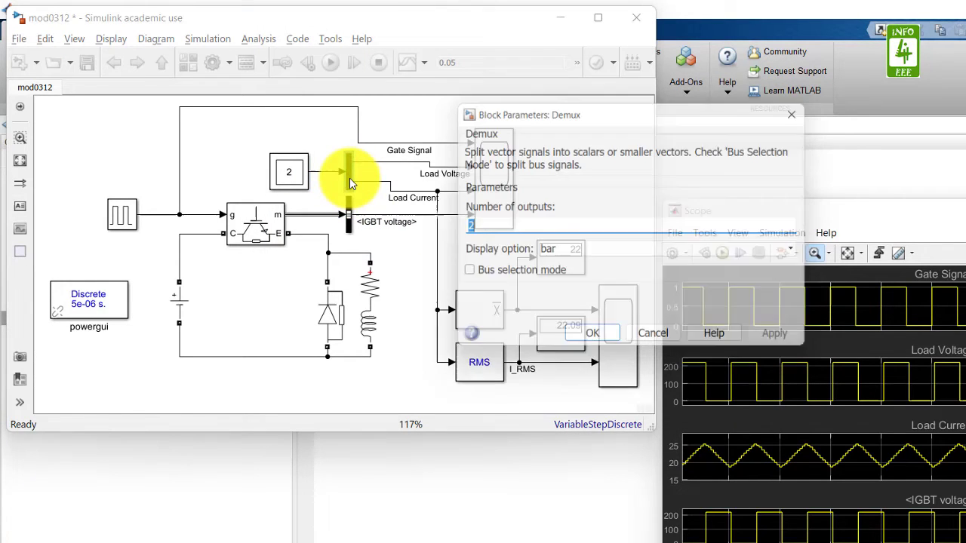
pyautogui.click(591, 341)
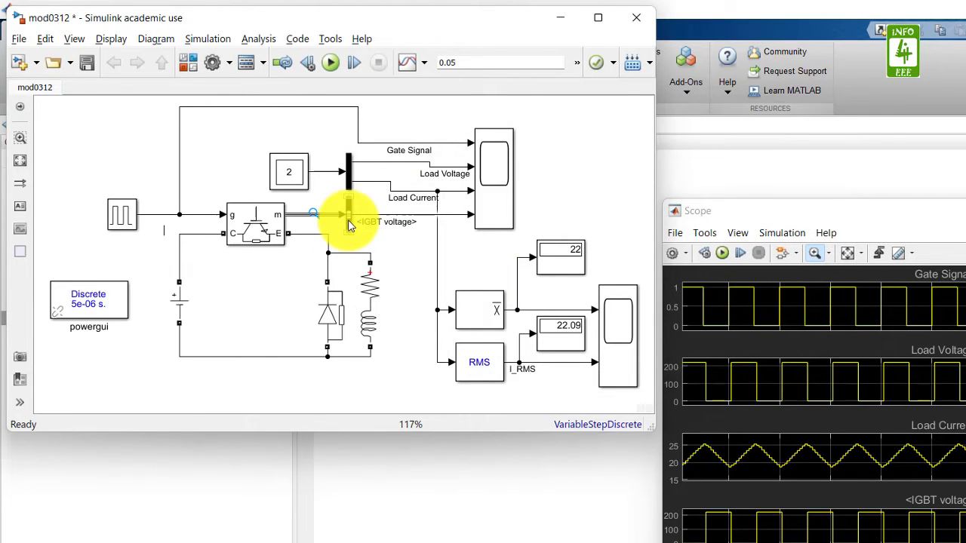
pyautogui.click(348, 220)
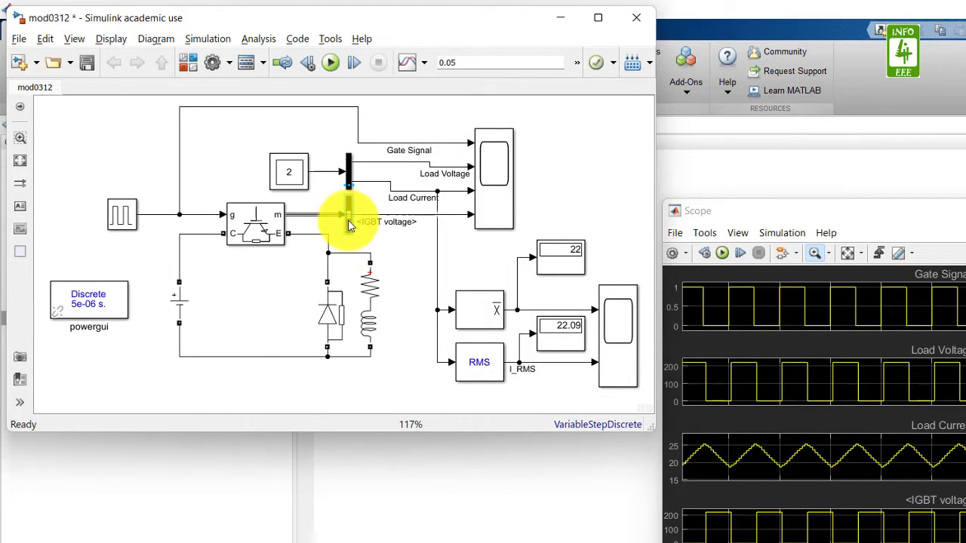
pyautogui.doubleClick(369, 313)
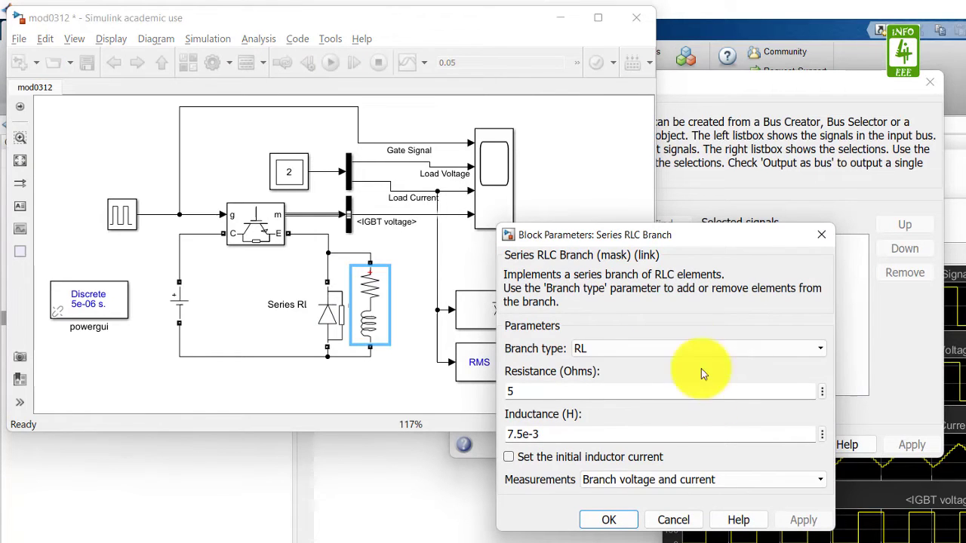
pyautogui.click(615, 519)
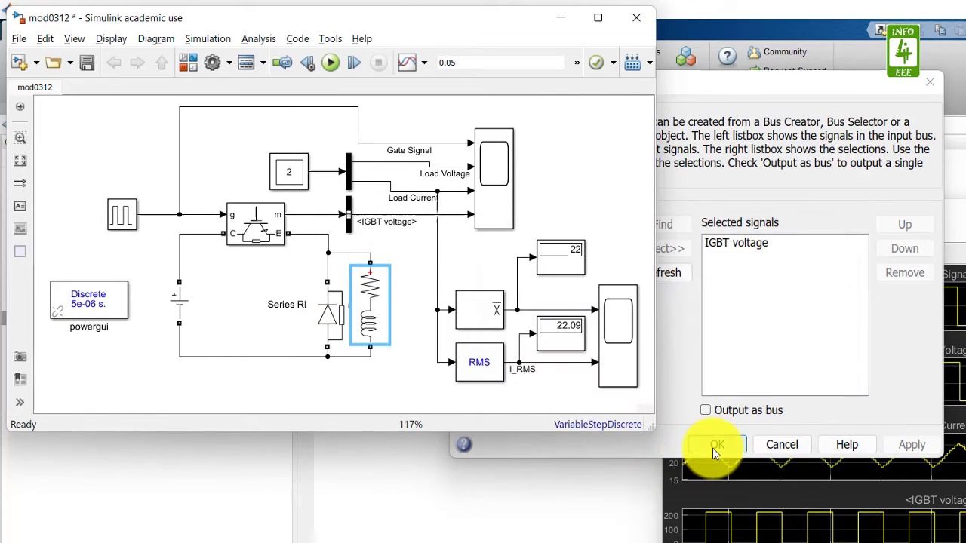
pyautogui.click(712, 447)
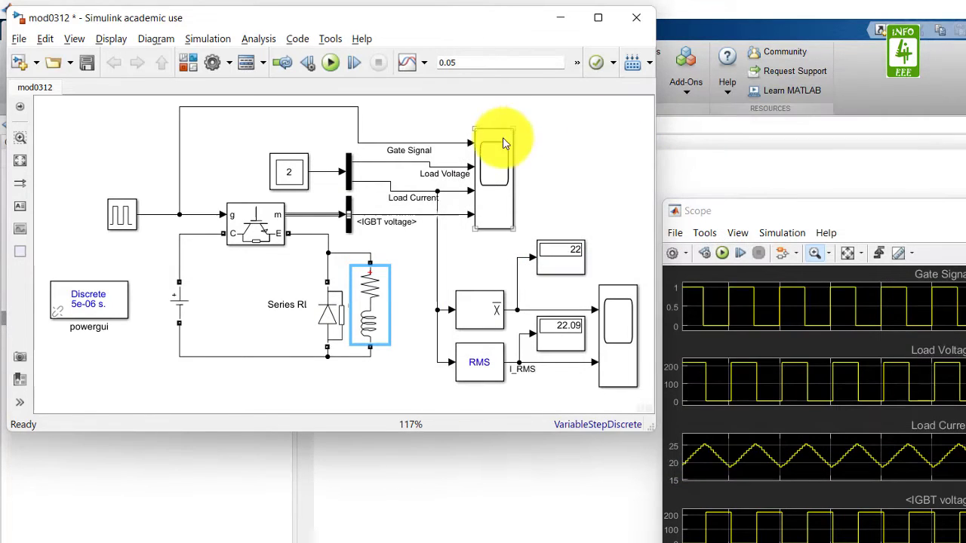
# Change the Scope and Mean block sample times from 50e-6 to 5e-6.
pyautogui.doubleClick(486, 192)
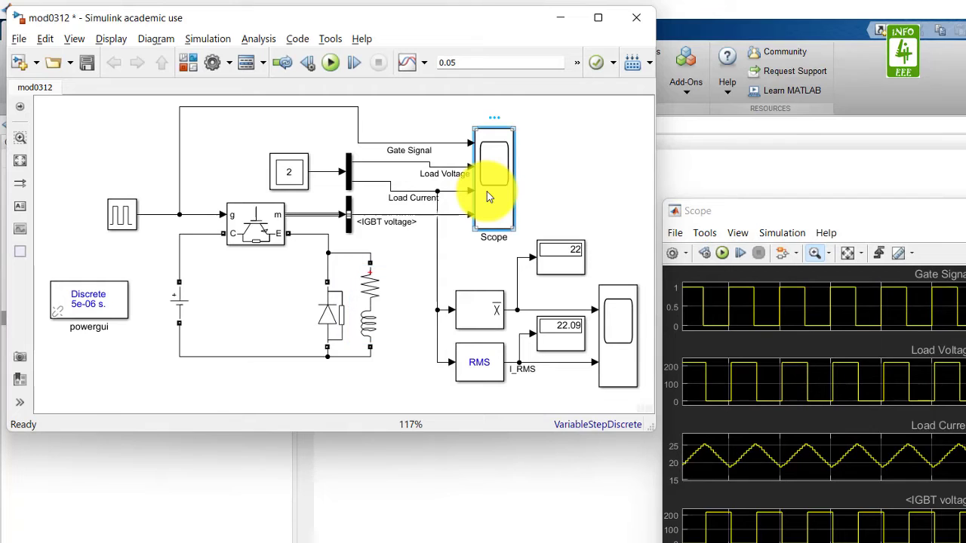
pyautogui.click(673, 254)
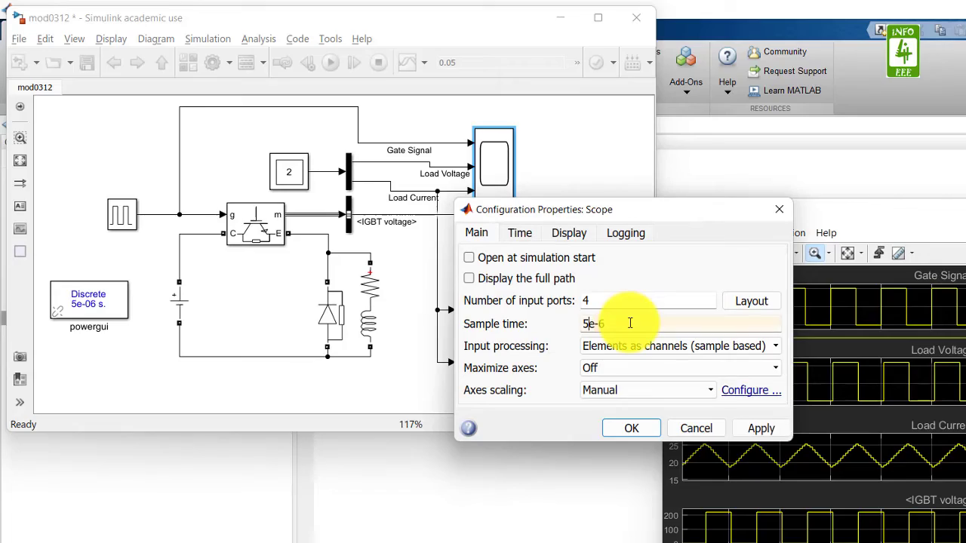
pyautogui.press('Return')
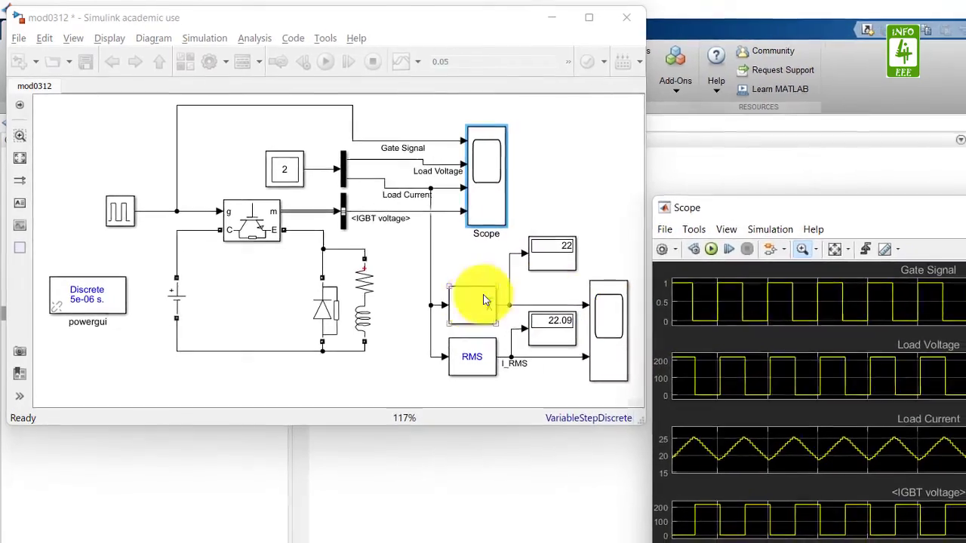
pyautogui.doubleClick(477, 312)
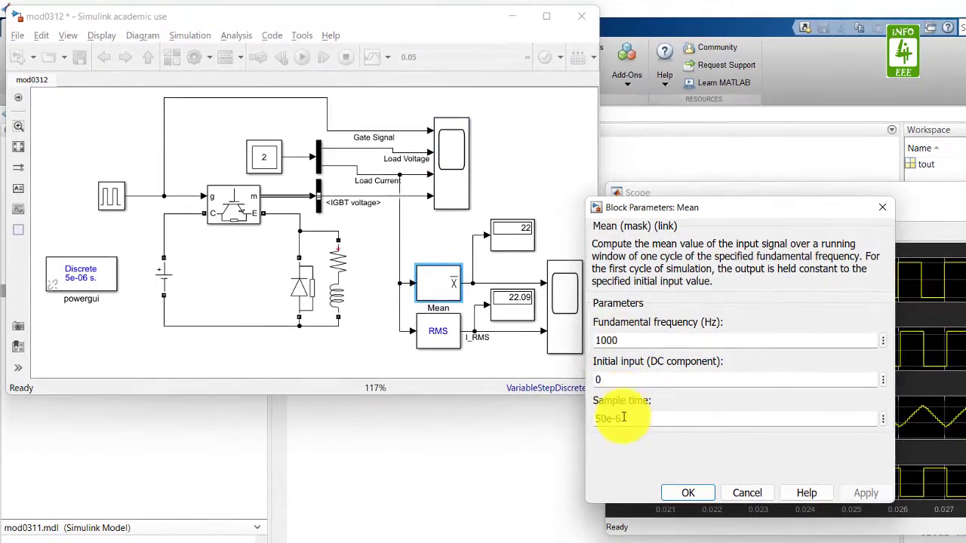
pyautogui.doubleClick(633, 418)
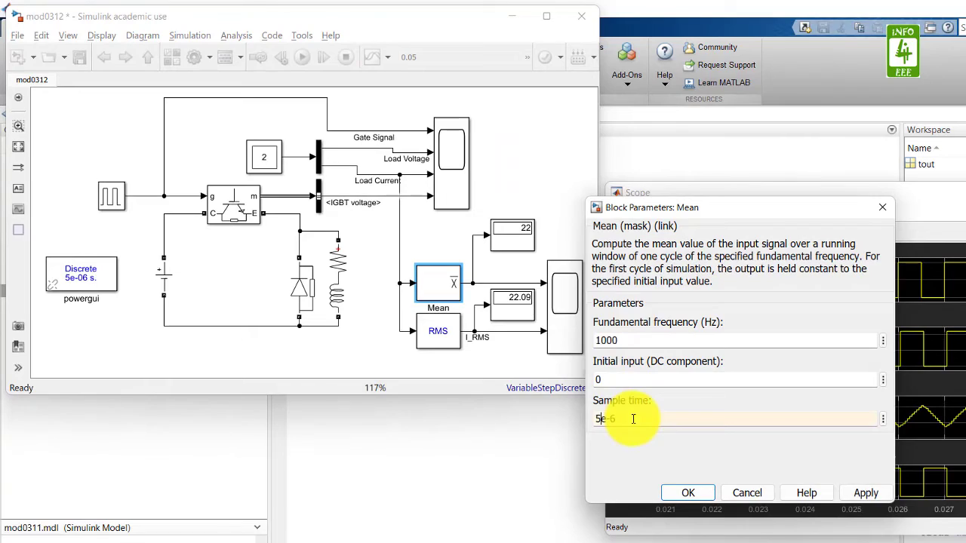
pyautogui.press('Return')
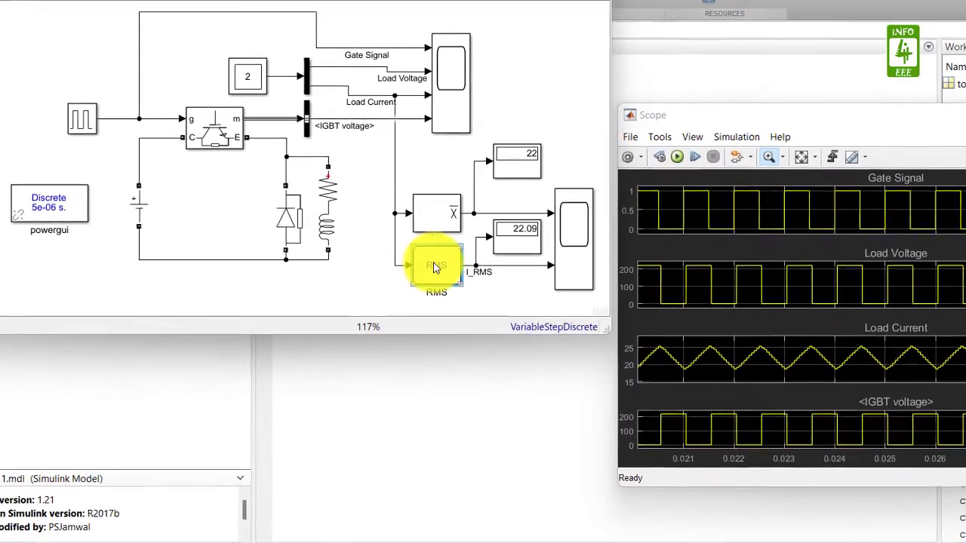
# Set the RMS and Scope1 sample times to 5e-6, then close Scope1.
pyautogui.doubleClick(438, 292)
pyautogui.doubleClick(638, 459)
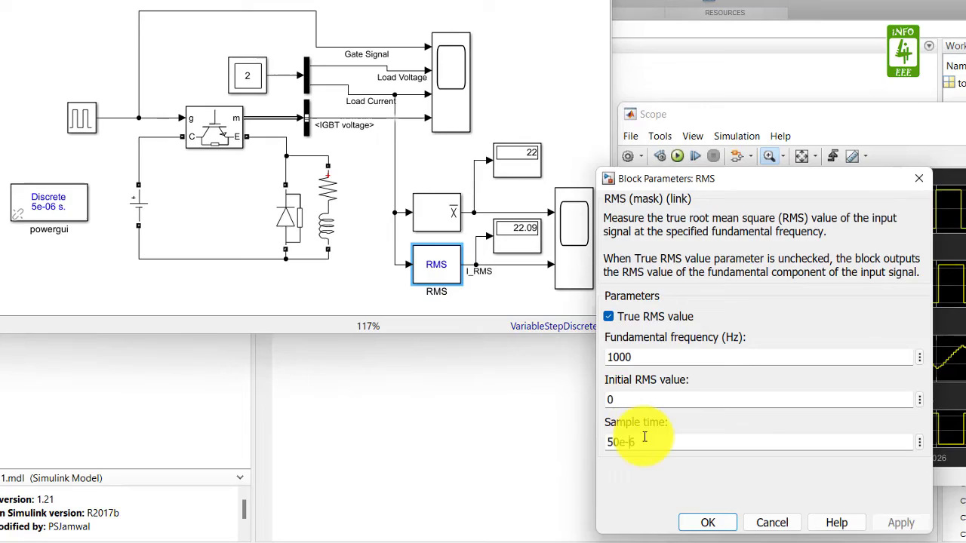
pyautogui.press('Return')
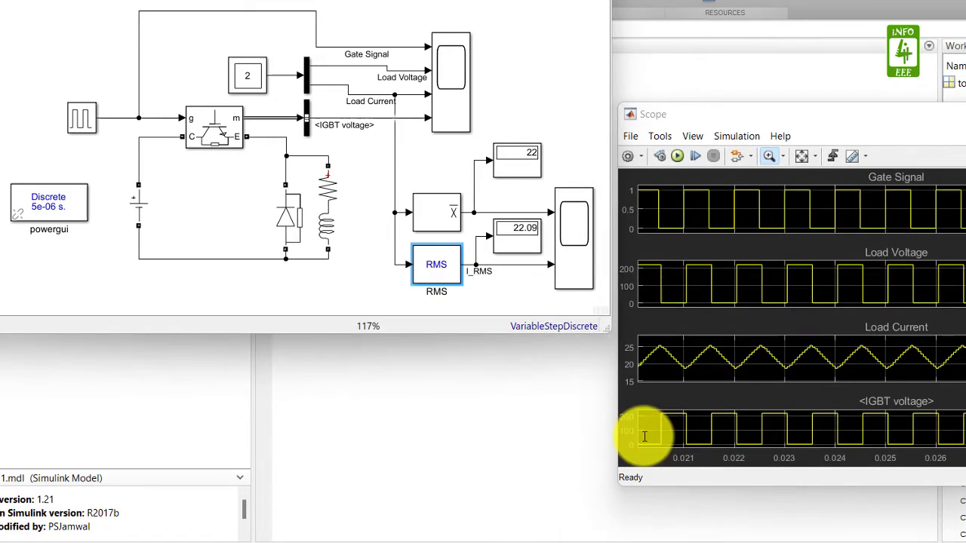
pyautogui.doubleClick(571, 249)
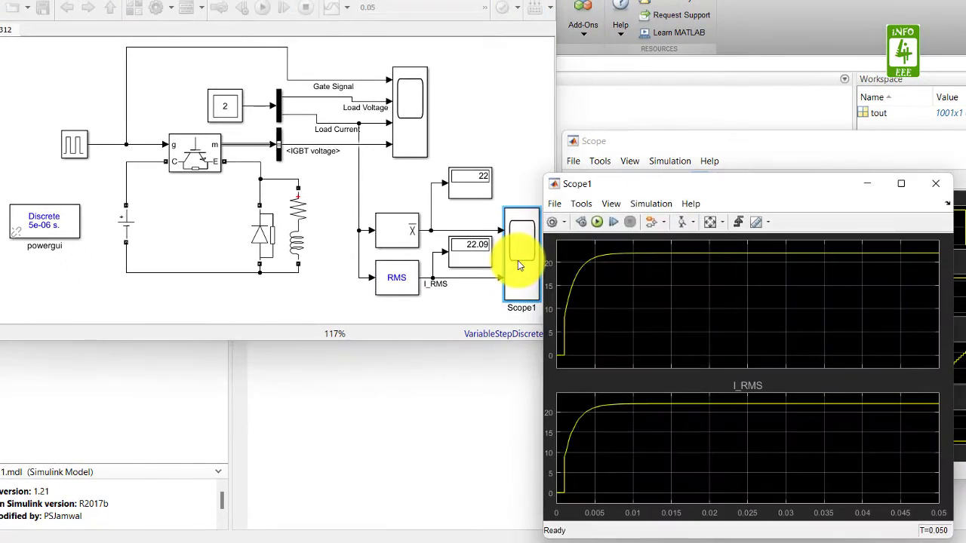
pyautogui.click(552, 222)
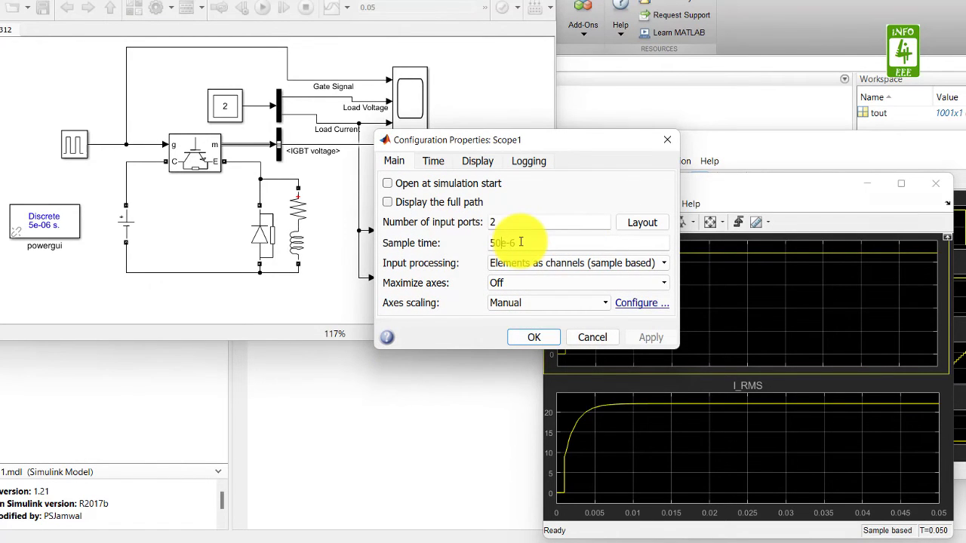
pyautogui.press('Return')
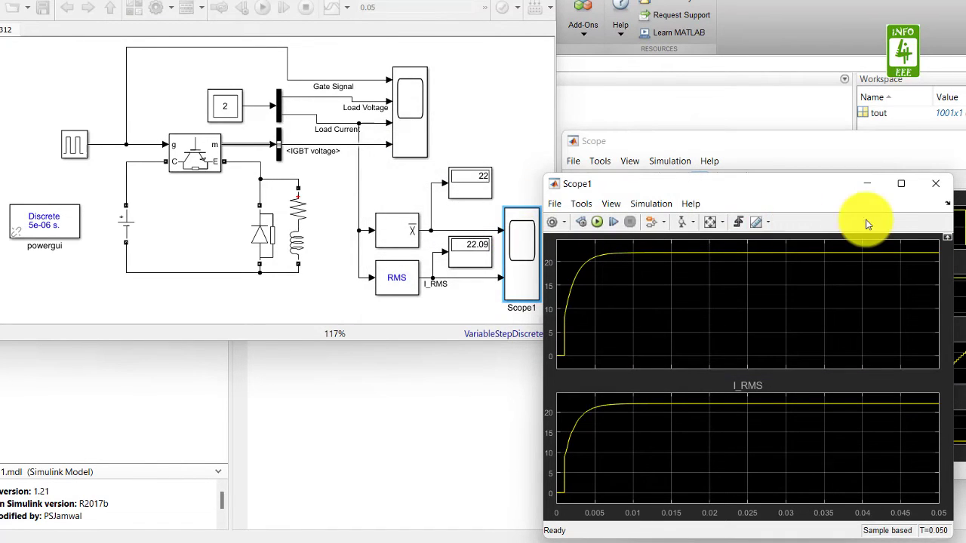
pyautogui.click(934, 186)
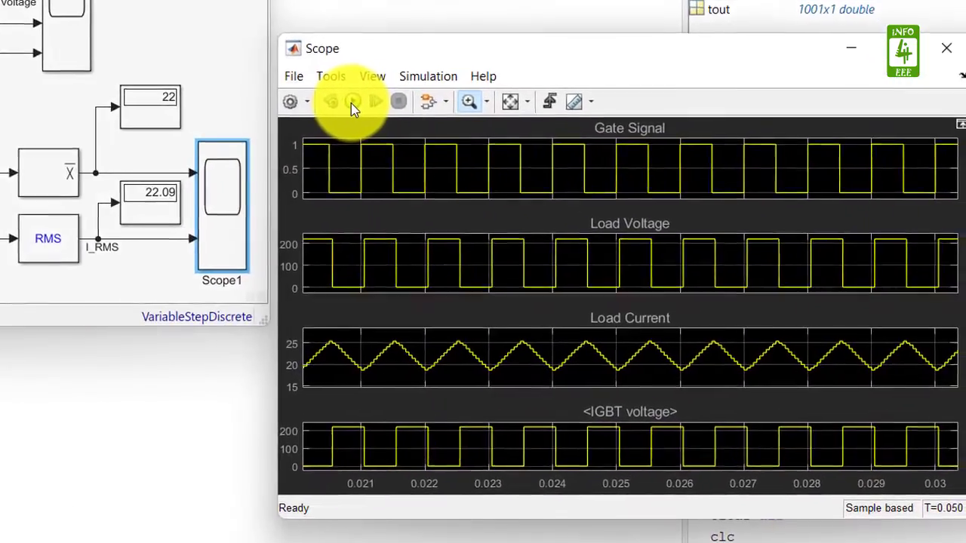
# Rerun the simulation, autoscale, and zoom Load Current into 0.02–0.03 s.
pyautogui.click(497, 144)
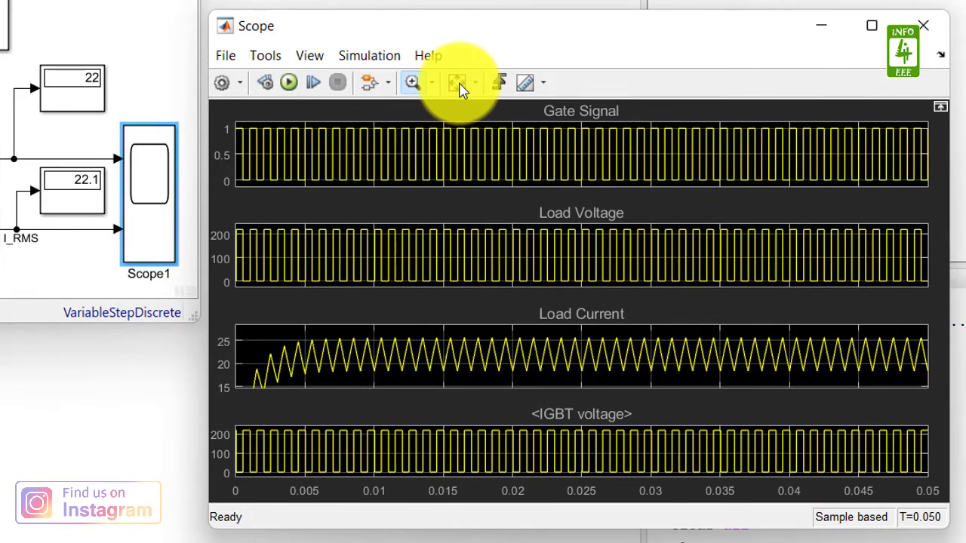
pyautogui.click(459, 85)
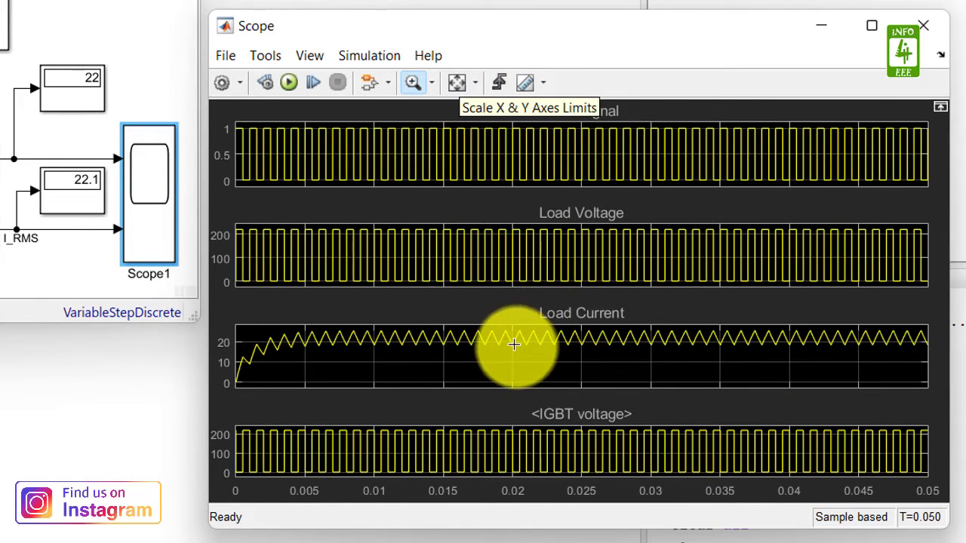
pyautogui.moveTo(516, 333); pyautogui.dragTo(649, 320)
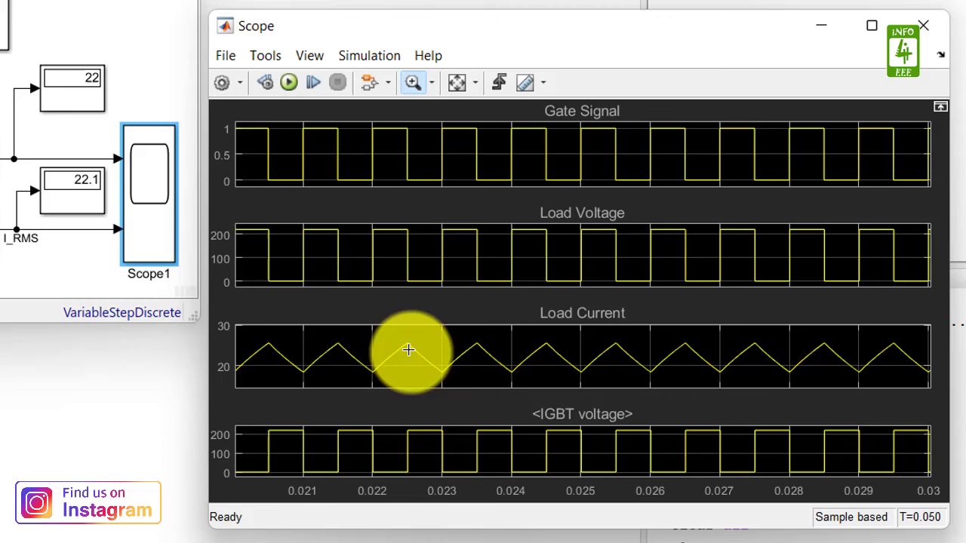